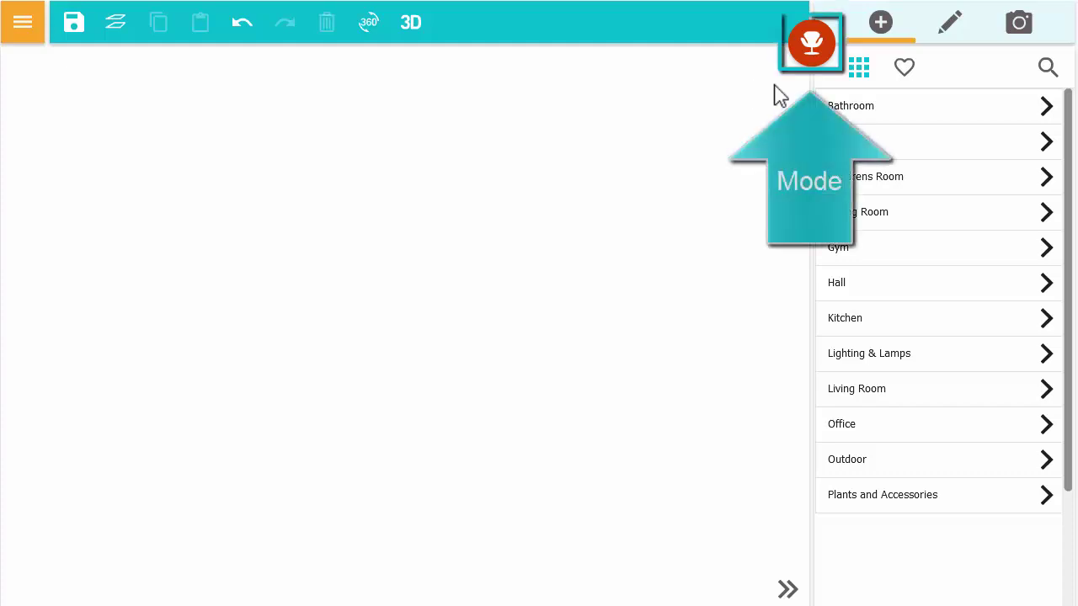
Switch to wall-drawing mode and create a new project that starts from scratch
{"action": "left_click", "coordinate": [809, 66]}
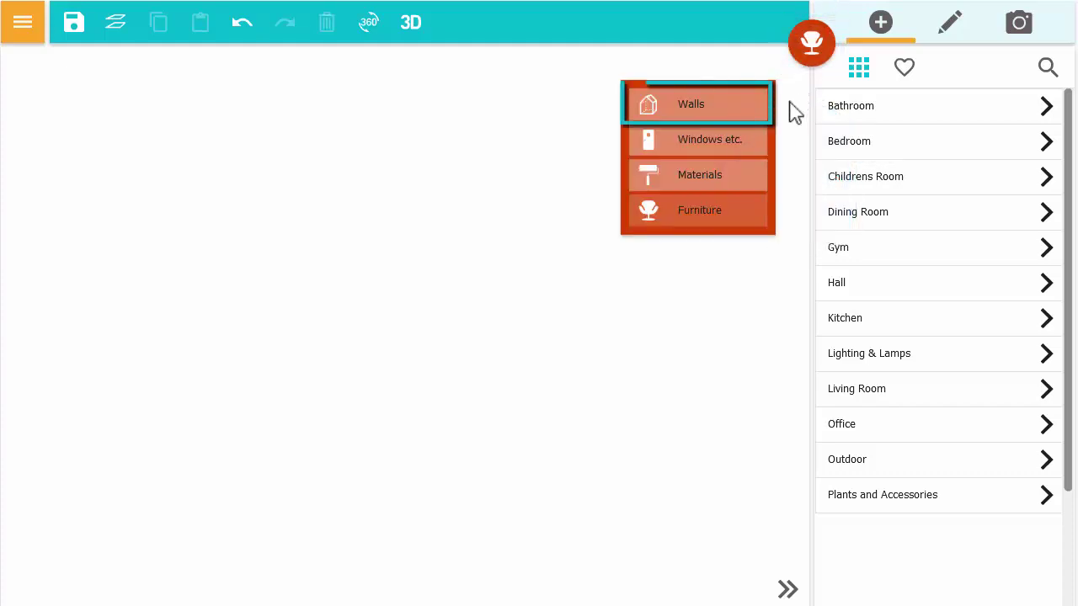
{"action": "left_click", "coordinate": [762, 109]}
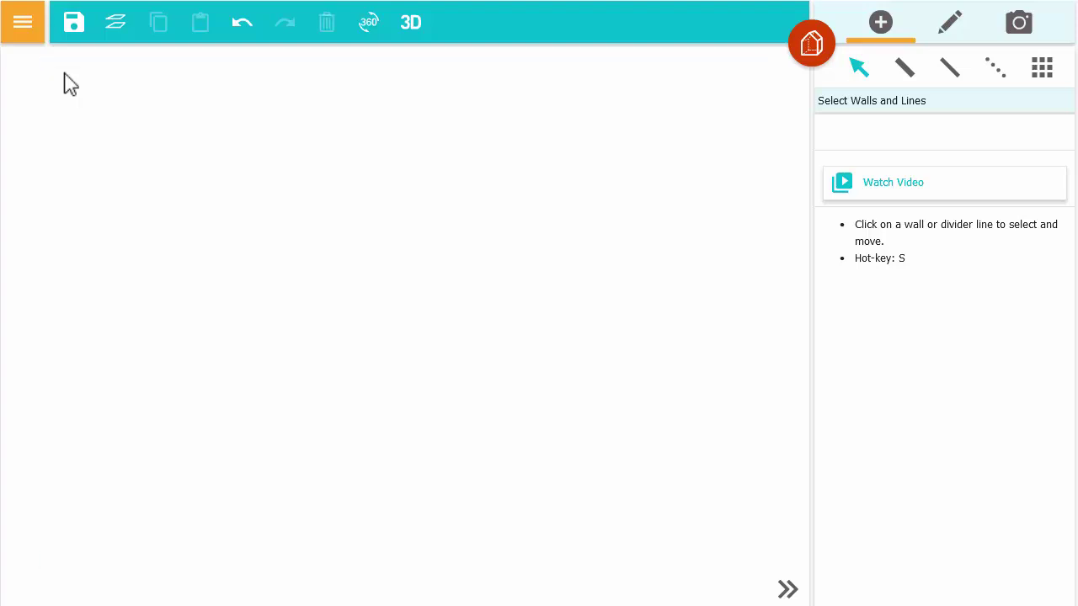
{"action": "left_click", "coordinate": [40, 37]}
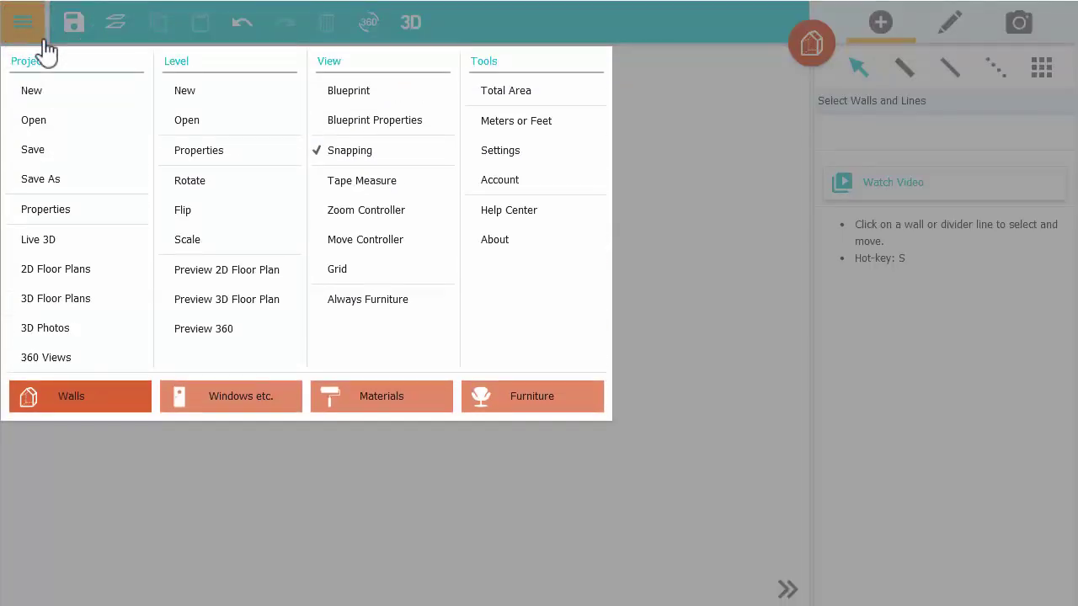
{"action": "left_click", "coordinate": [71, 95]}
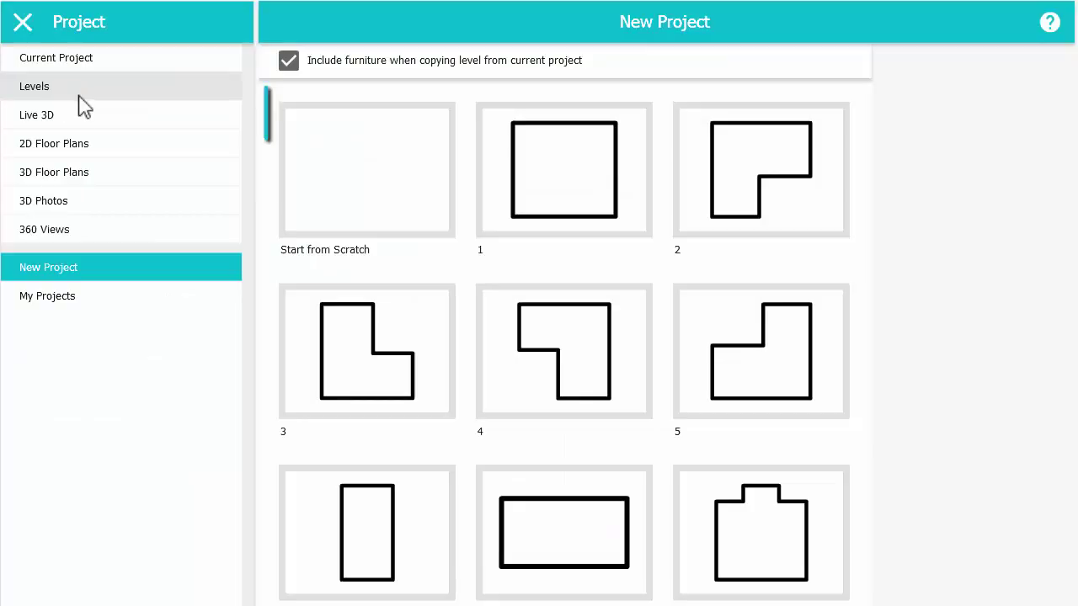
{"action": "left_click", "coordinate": [320, 137]}
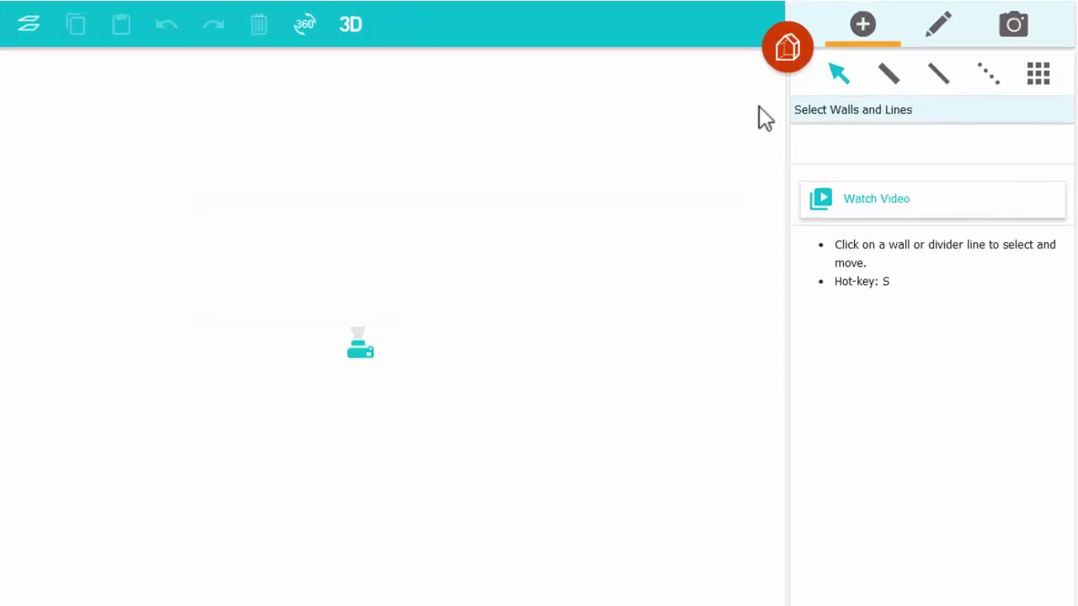
Draw a closed rectangle of 200 mm exterior walls measuring about 10.82 by 5.43 m inside
{"action": "left_click", "coordinate": [877, 93]}
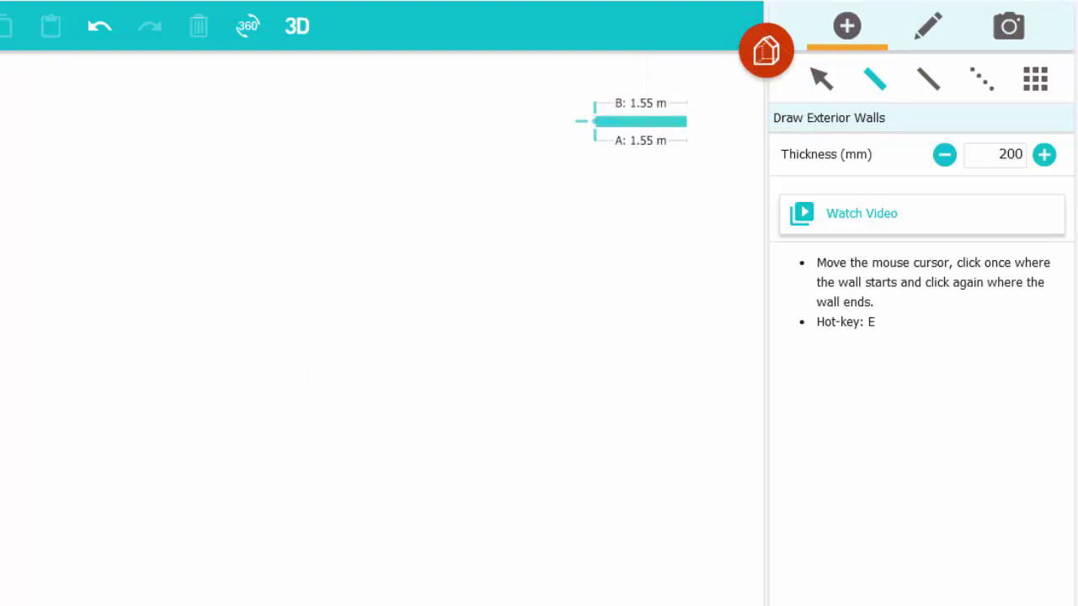
{"action": "left_click", "coordinate": [36, 122]}
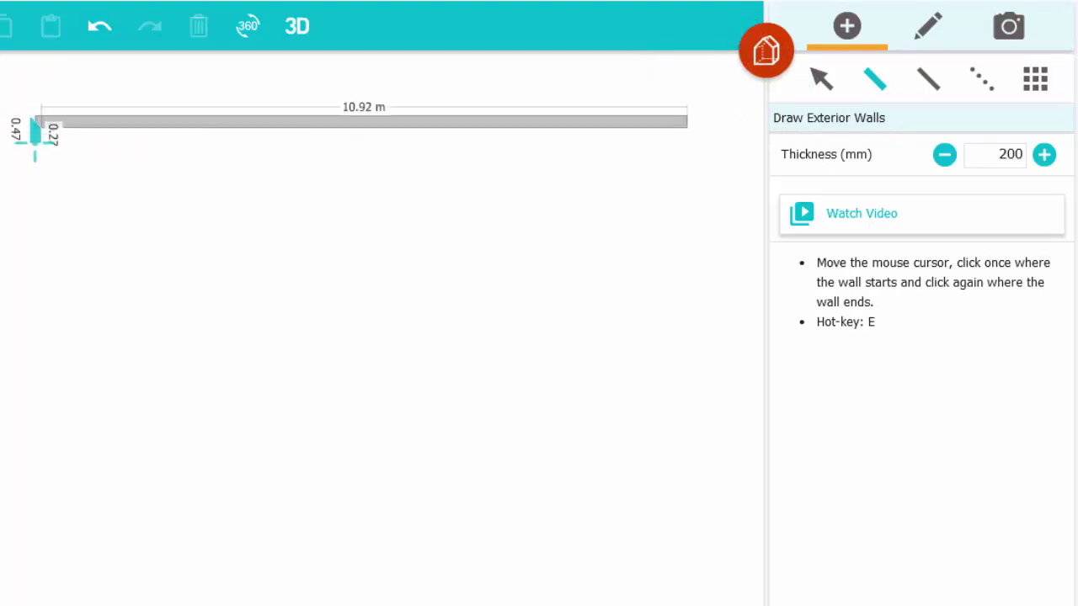
{"action": "left_click", "coordinate": [35, 455]}
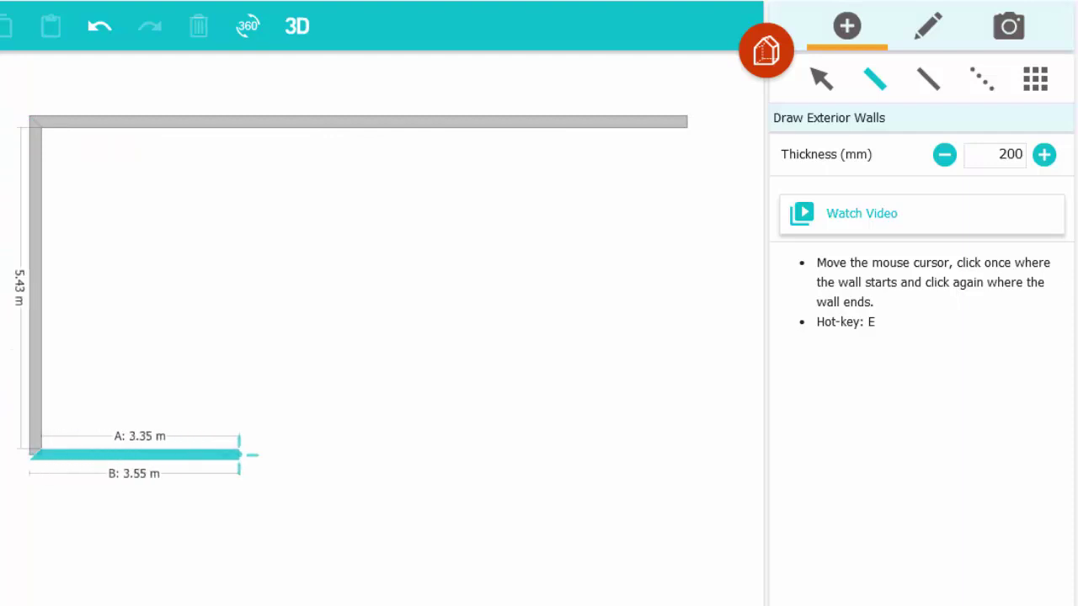
{"action": "left_click", "coordinate": [687, 455]}
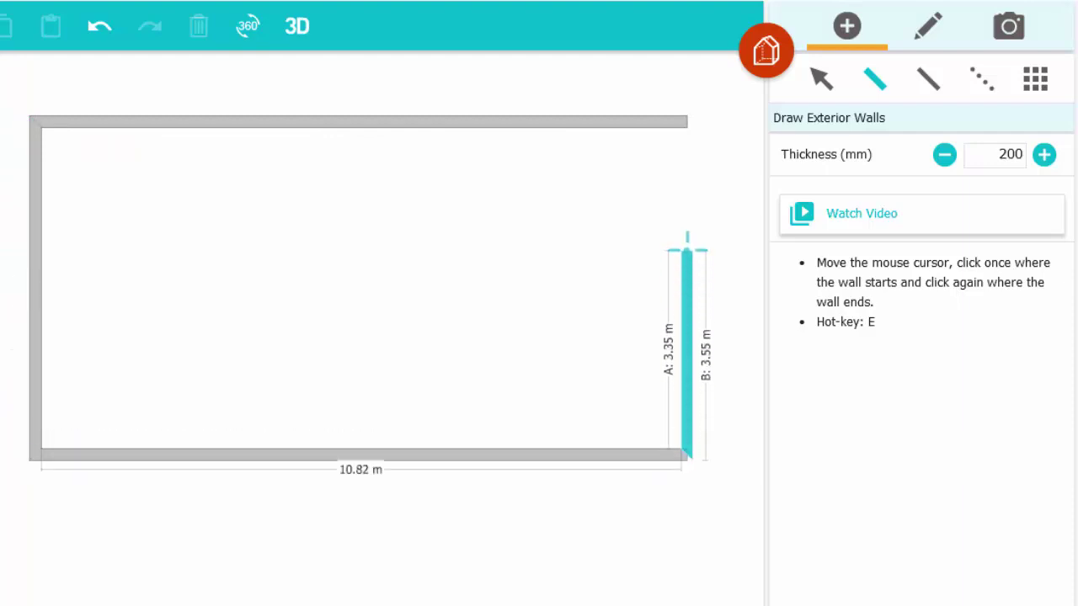
{"action": "left_click", "coordinate": [699, 126]}
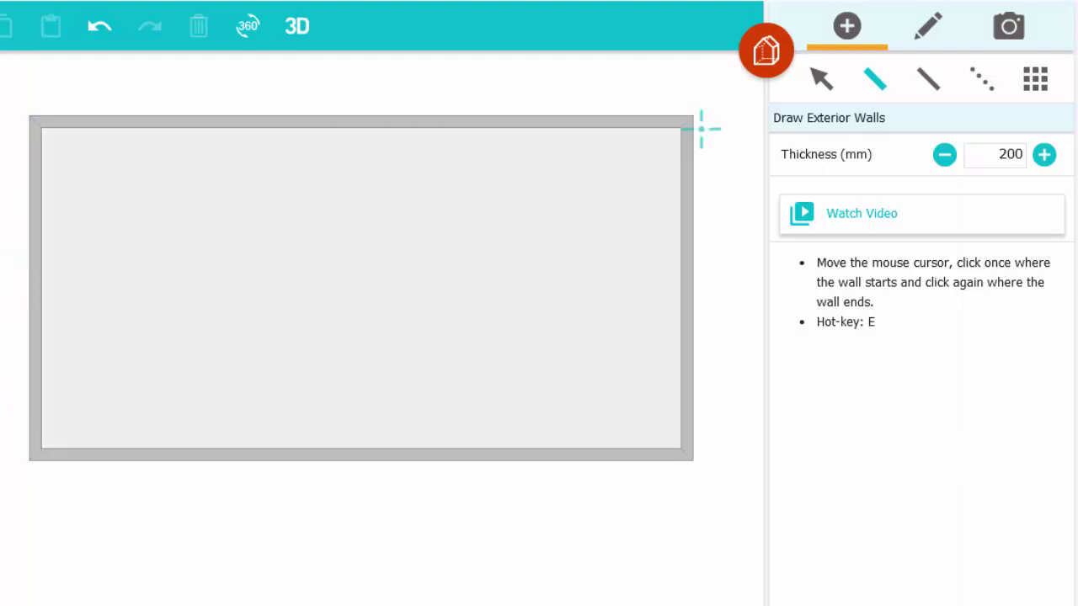
Enclose a room in the plan's upper right corner with 100 mm interior walls, about 2.70 m wide and 2.45 m deep
{"action": "left_click", "coordinate": [930, 99]}
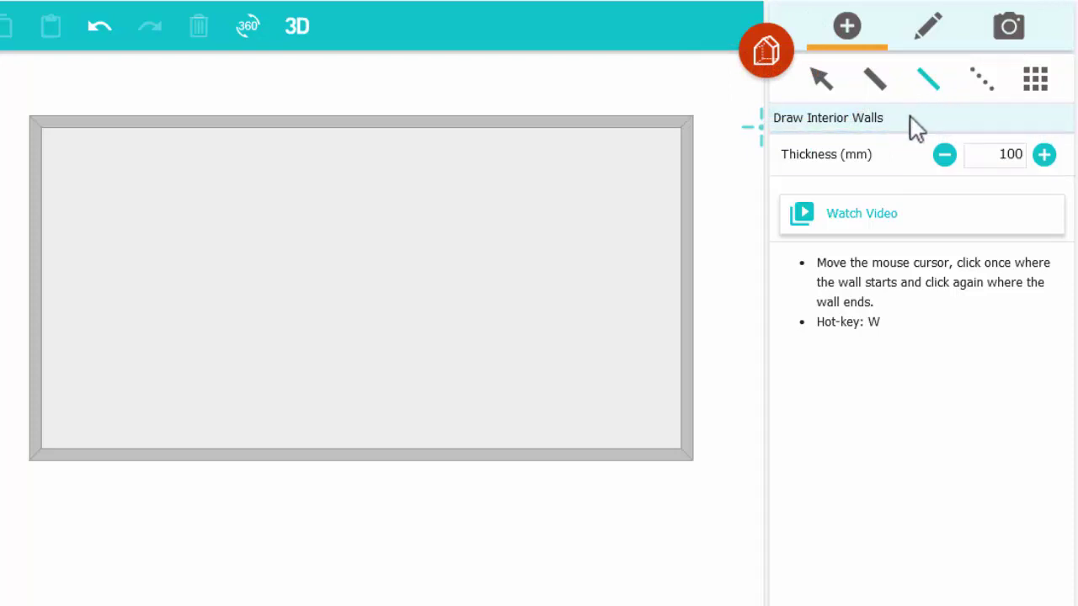
{"action": "left_click", "coordinate": [517, 125]}
{"action": "left_click", "coordinate": [517, 274]}
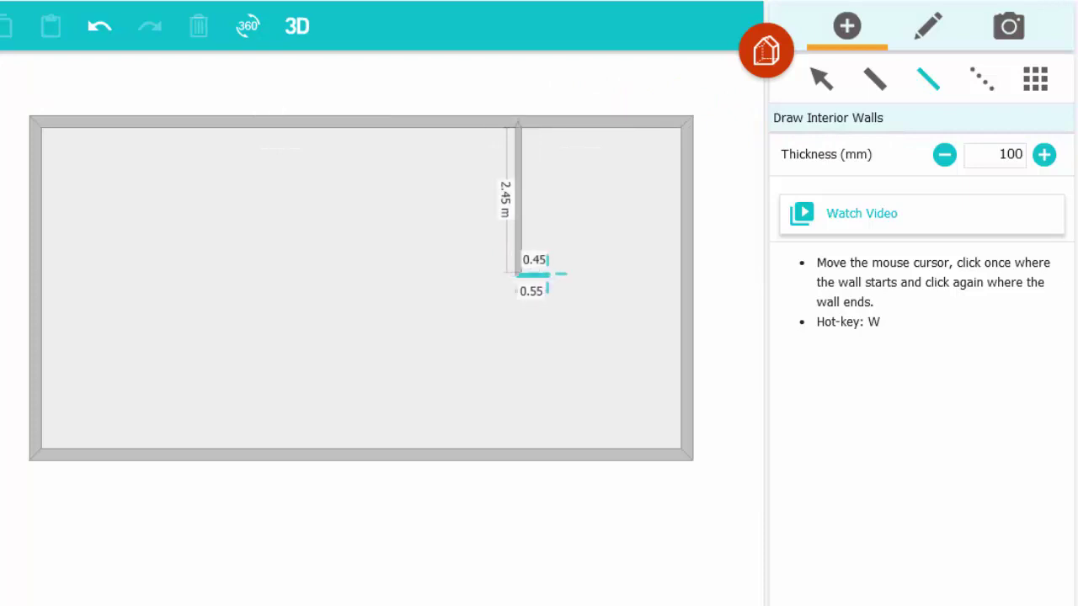
{"action": "left_click", "coordinate": [688, 272]}
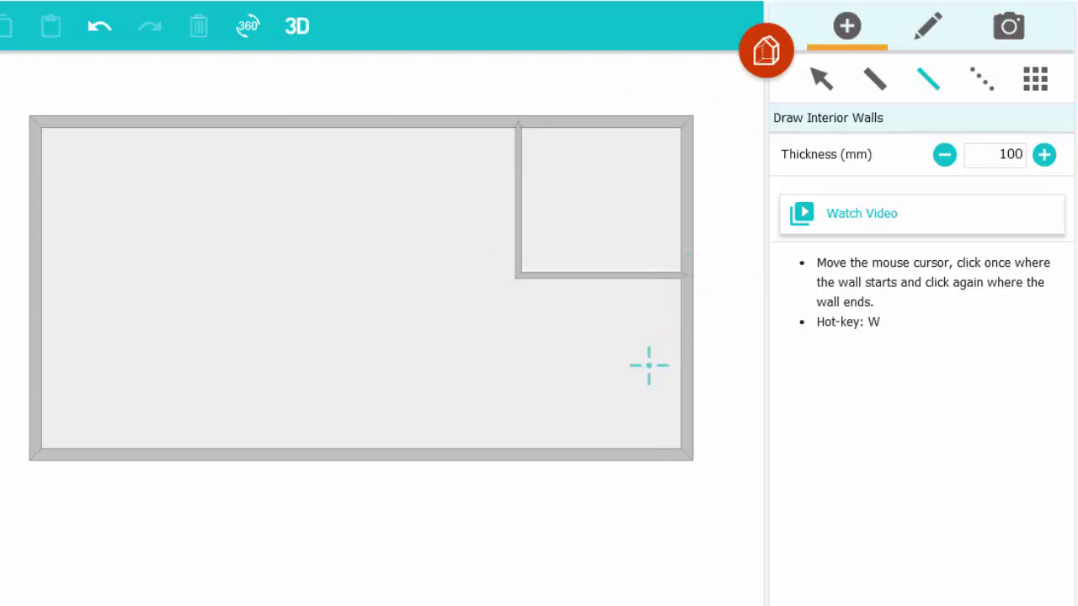
Draw an interior stub wall about 0.97 m long up from the lower exterior wall, in line with the corner room's side wall
{"action": "left_click", "coordinate": [517, 442]}
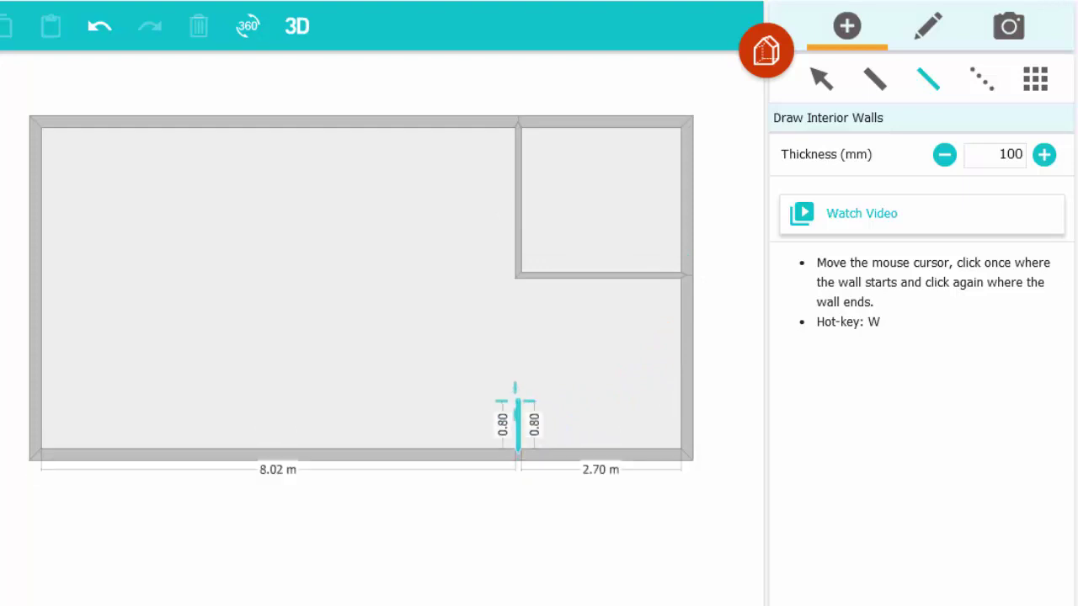
{"action": "left_click", "coordinate": [516, 393]}
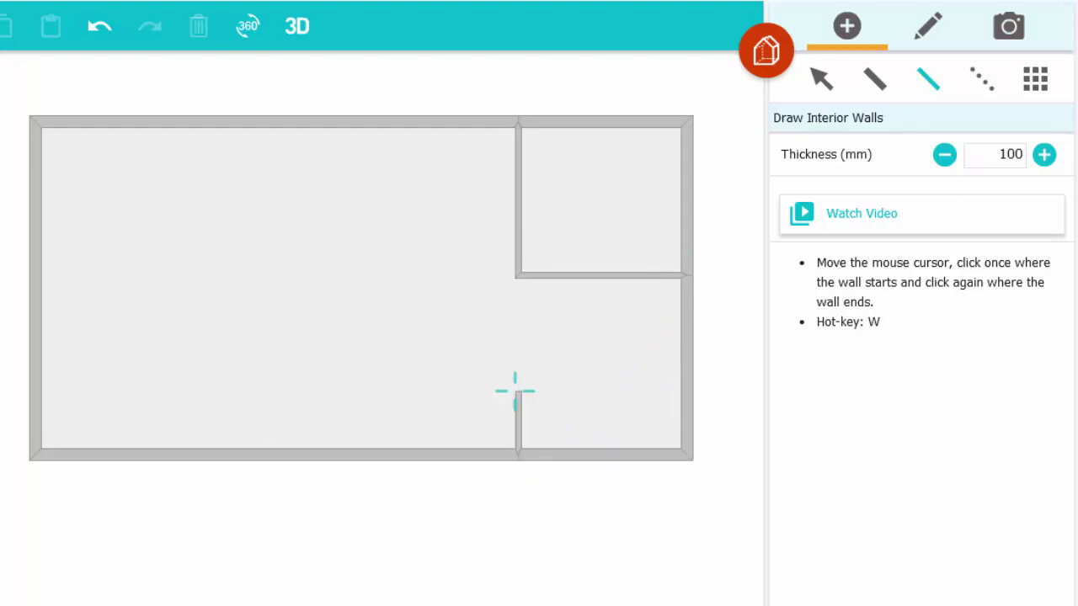
{"action": "key", "text": "Escape"}
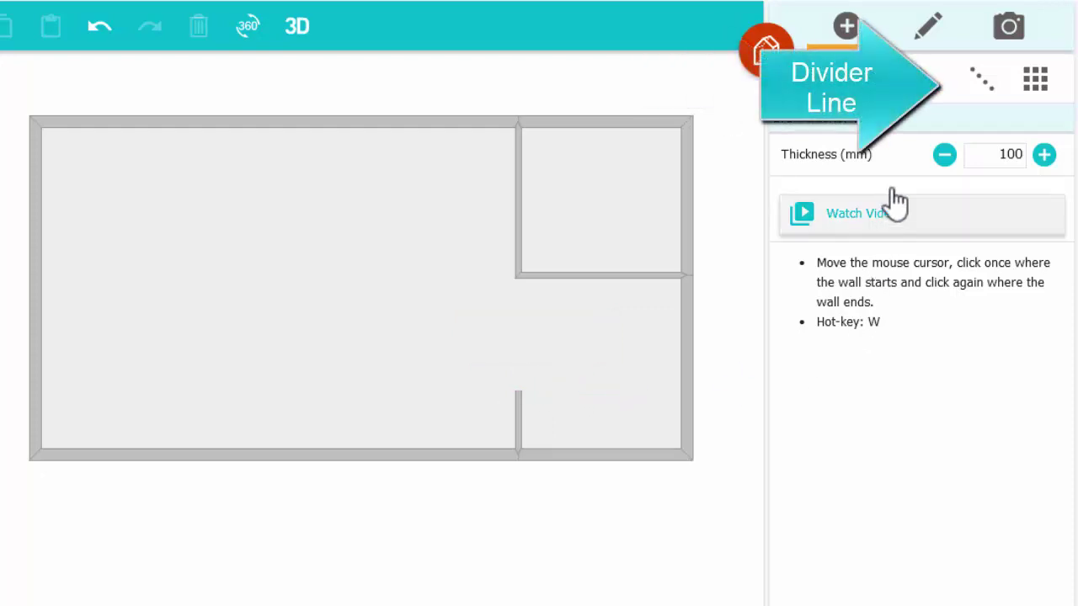
Draw a divider line from the upper to the lower exterior wall, about 6.80 m from the left wall
{"action": "left_click", "coordinate": [984, 87]}
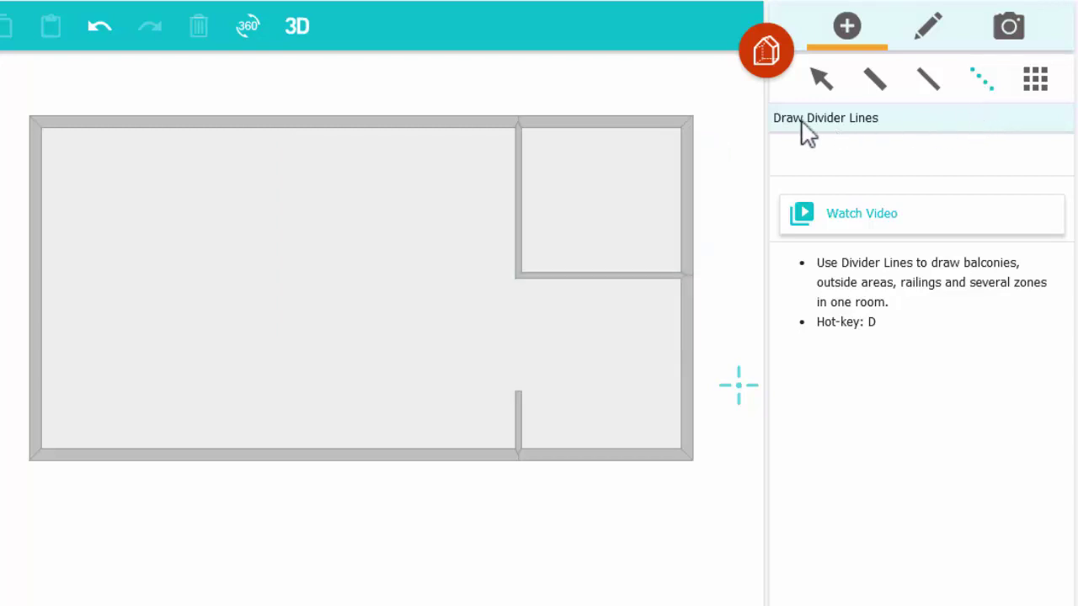
{"action": "left_click", "coordinate": [443, 120]}
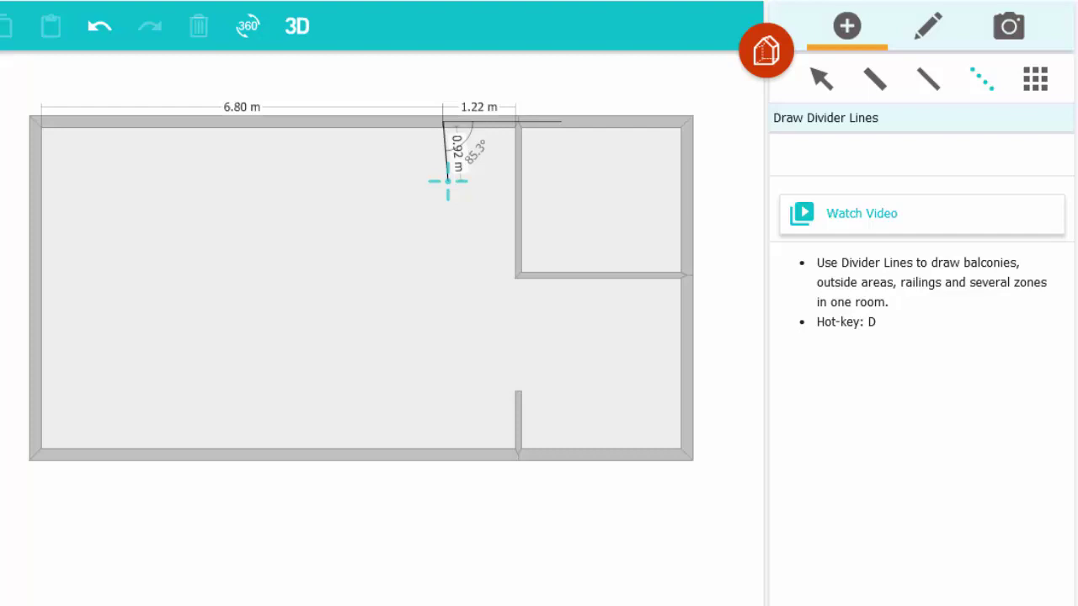
{"action": "left_click", "coordinate": [422, 455]}
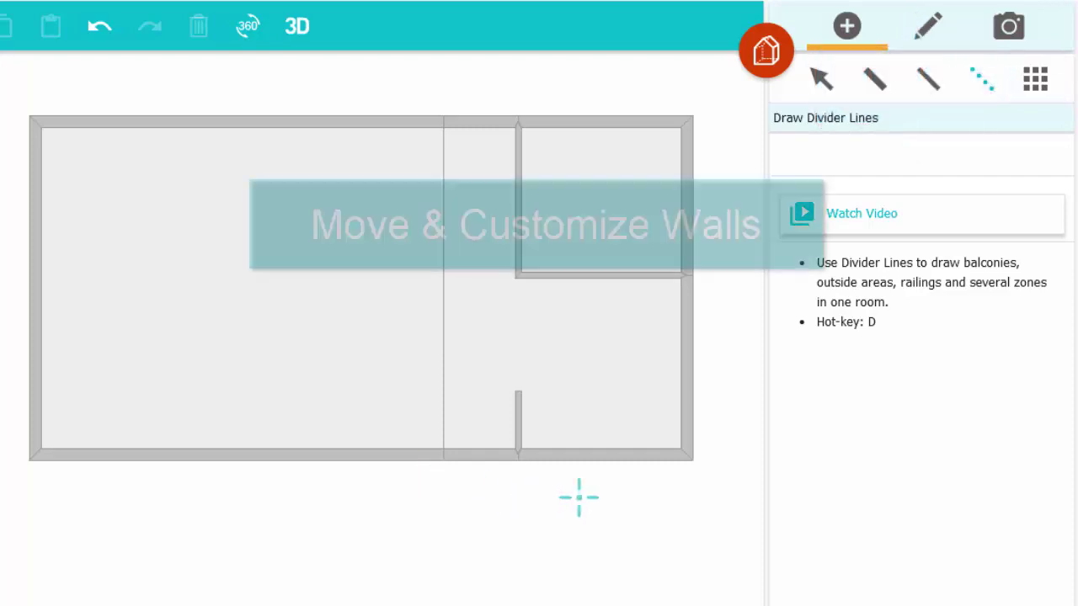
Set Length B of the corner room's horizontal interior wall to 2500 mm from its free corner end
{"action": "left_click", "coordinate": [824, 83]}
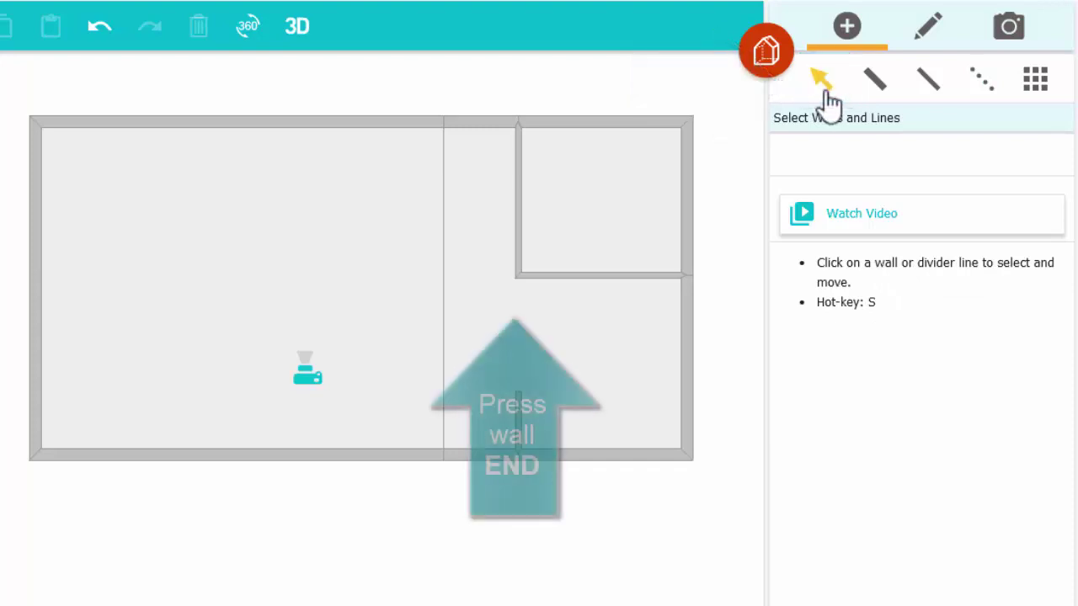
{"action": "left_click", "coordinate": [525, 286]}
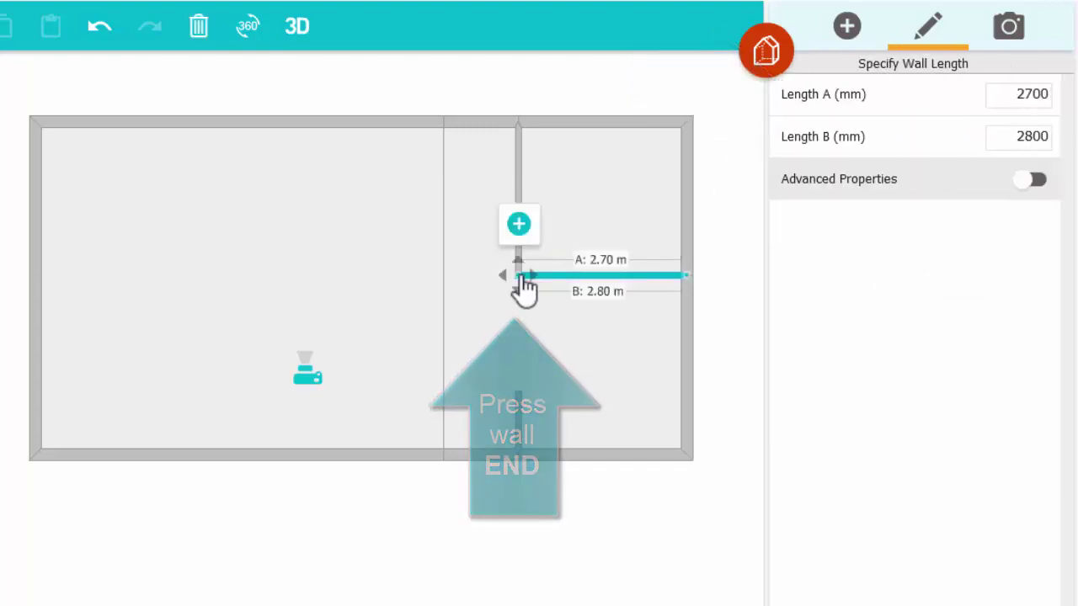
{"action": "mouse_move", "coordinate": [525, 286]}
{"action": "left_mouse_down"}
{"action": "mouse_move", "coordinate": [529, 307]}
{"action": "mouse_move", "coordinate": [503, 310]}
{"action": "mouse_move", "coordinate": [519, 298]}
{"action": "left_mouse_up"}
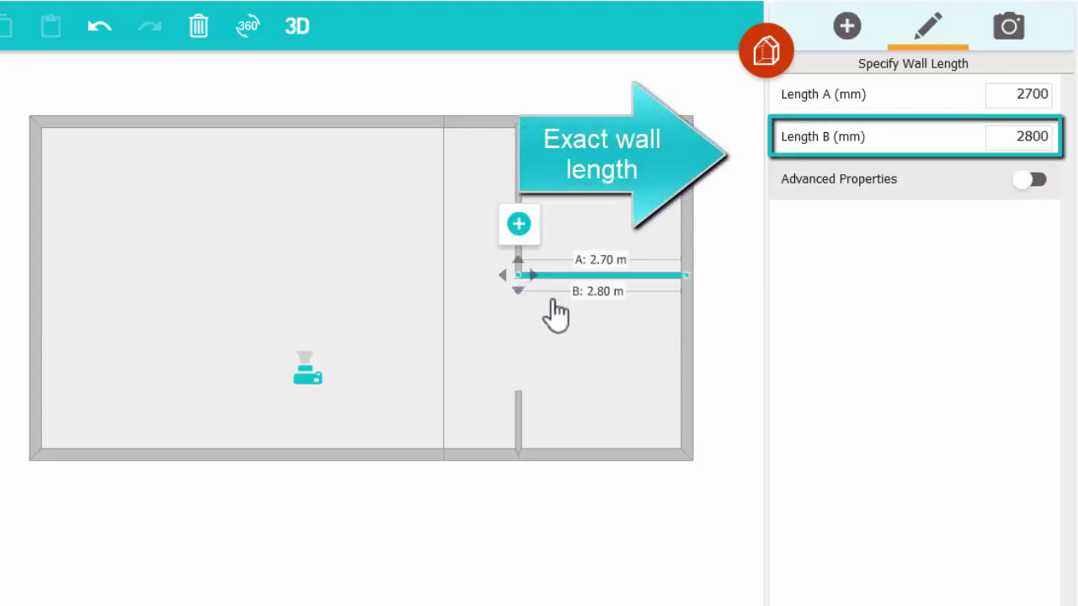
{"action": "double_click", "coordinate": [1015, 136]}
{"action": "type", "text": "25"}
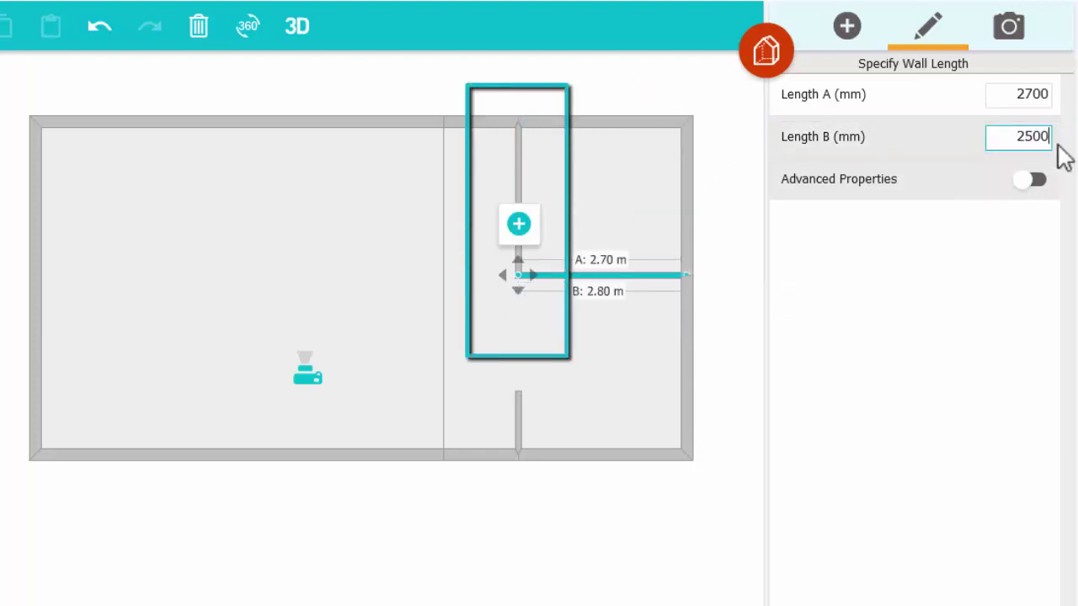
{"action": "key", "text": "Return"}
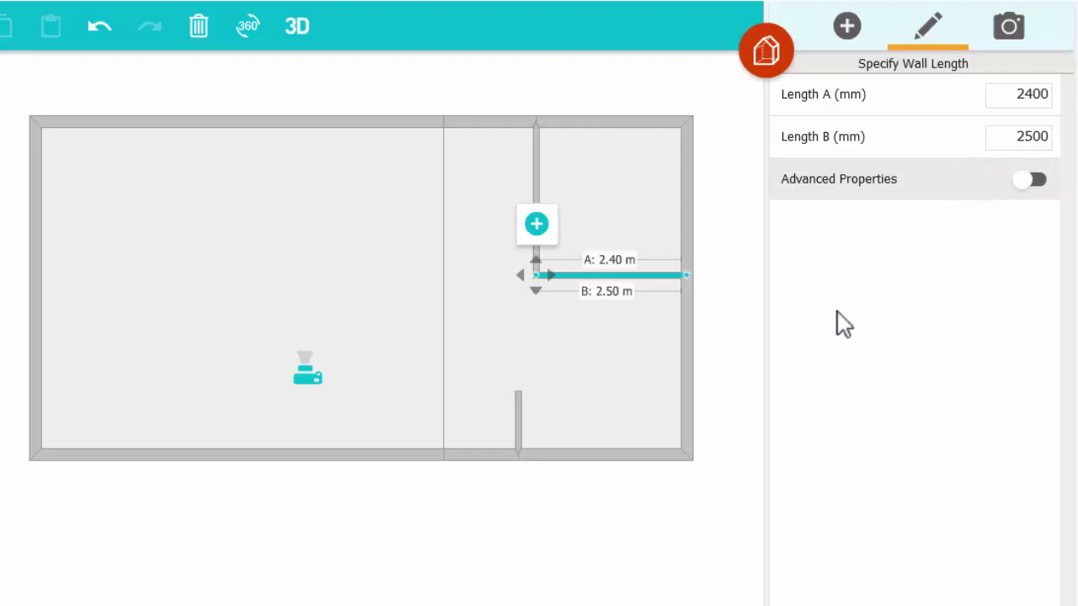
Move the stub wall into line with the corner room's side wall and extend an interior wall from its end to the right exterior wall
{"action": "left_click", "coordinate": [519, 425]}
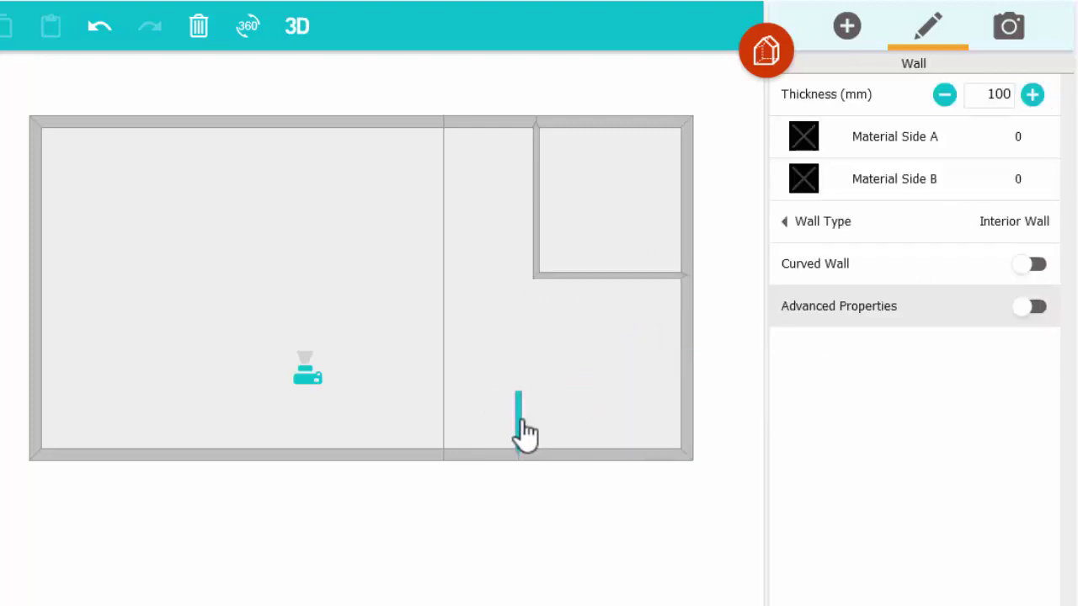
{"action": "left_click_drag", "start_coordinate": [519, 425], "coordinate": [539, 426]}
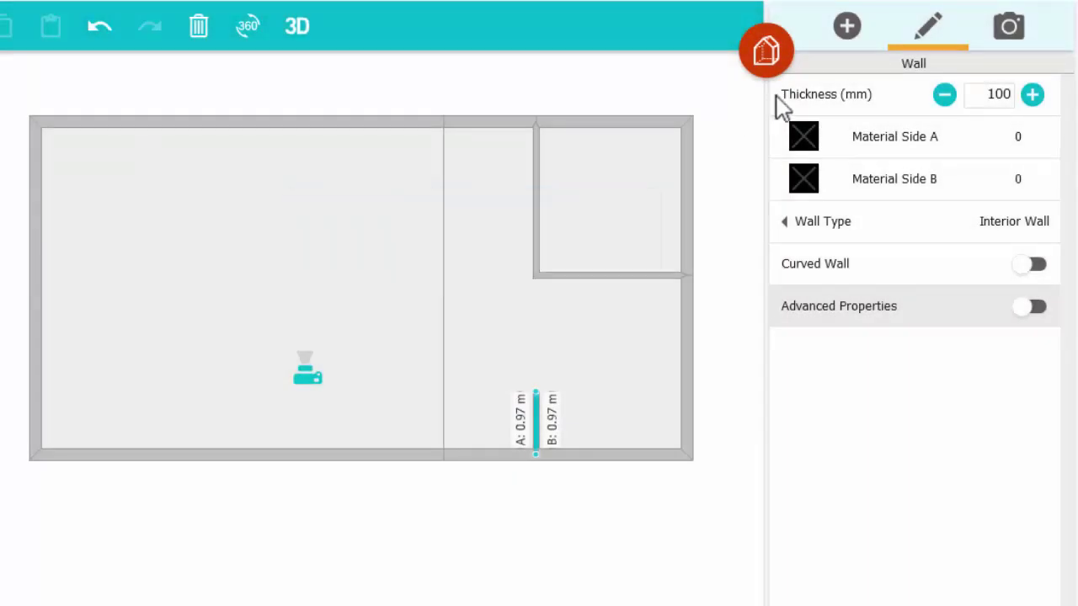
{"action": "left_click", "coordinate": [849, 51]}
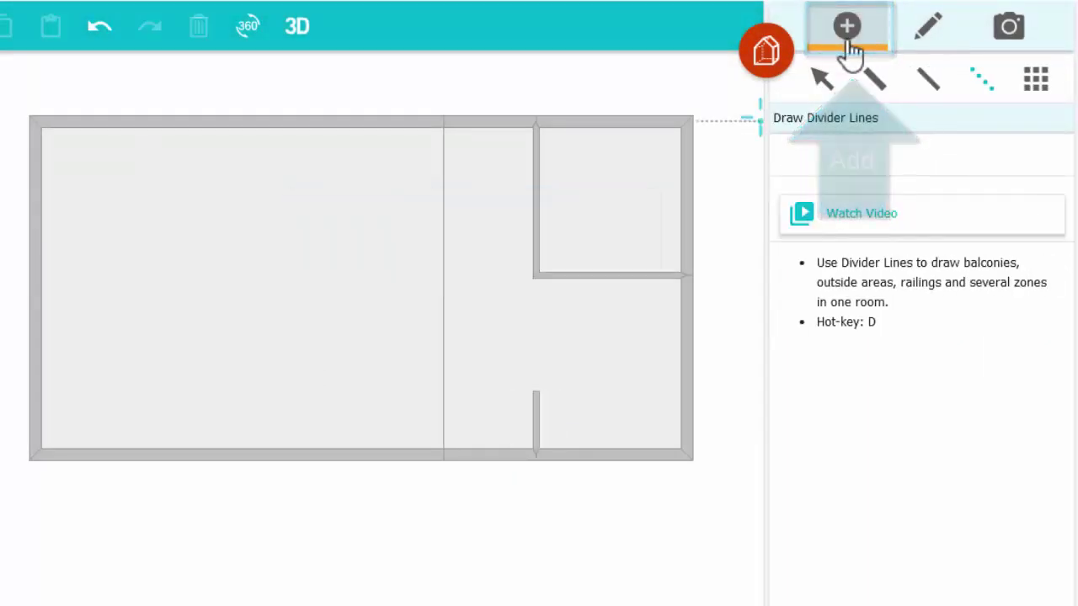
{"action": "left_click", "coordinate": [827, 88]}
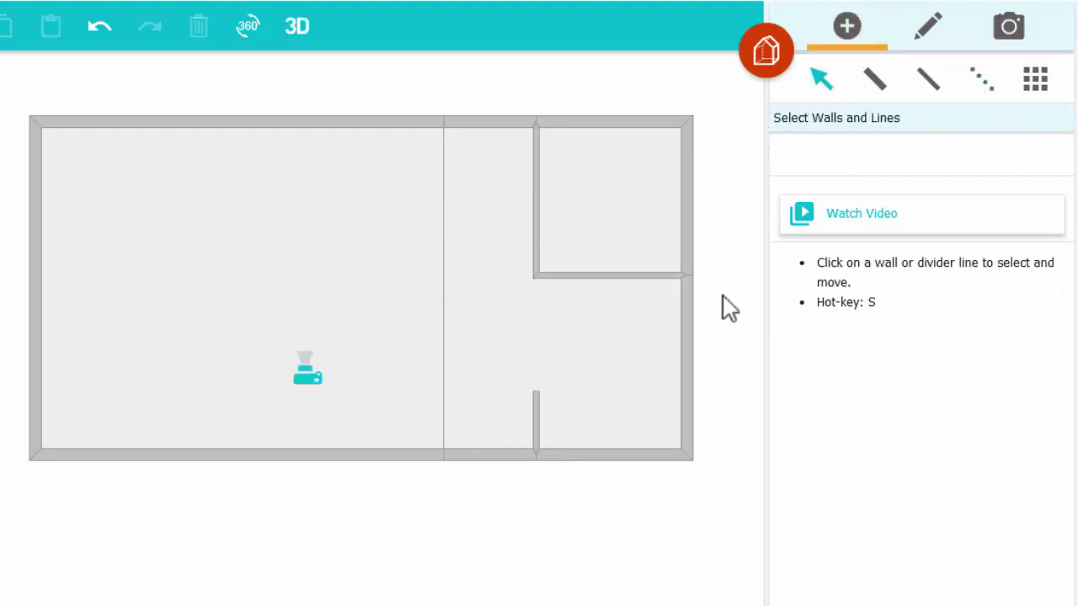
{"action": "left_click", "coordinate": [538, 409]}
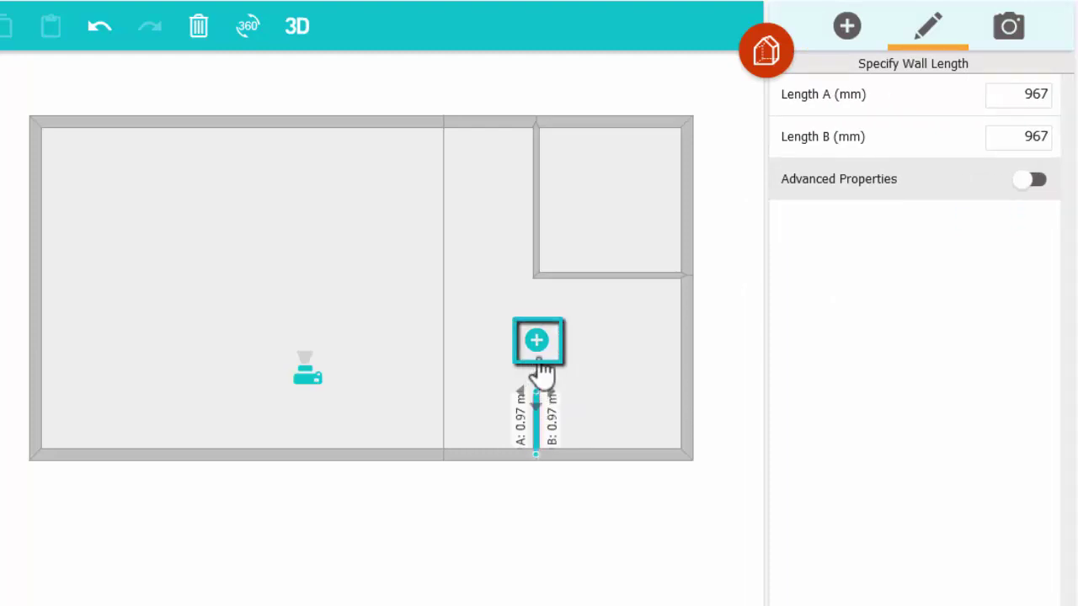
{"action": "left_click", "coordinate": [540, 356]}
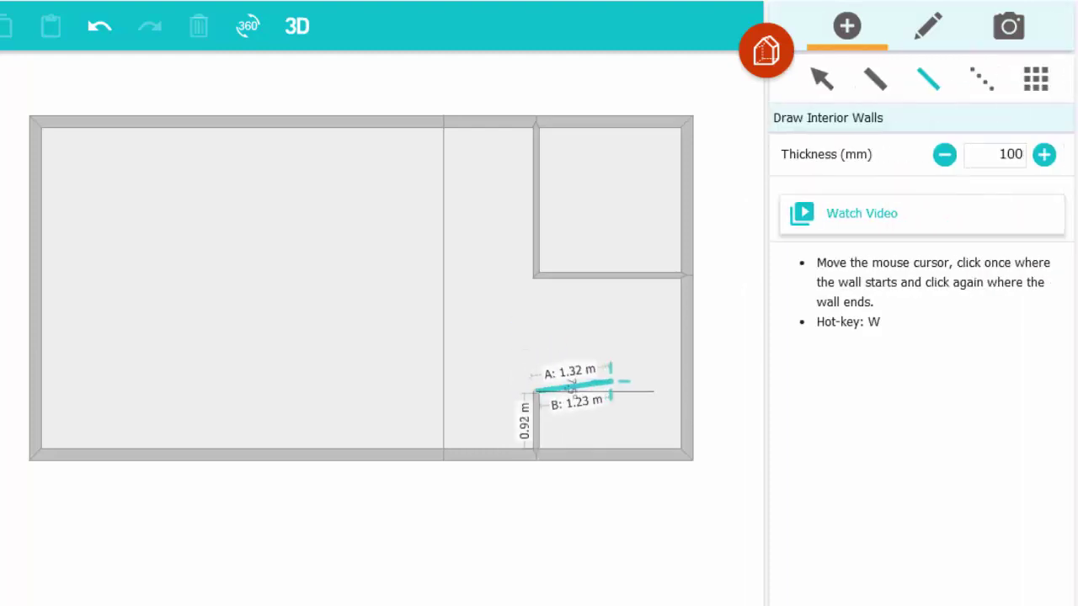
{"action": "left_click", "coordinate": [684, 391]}
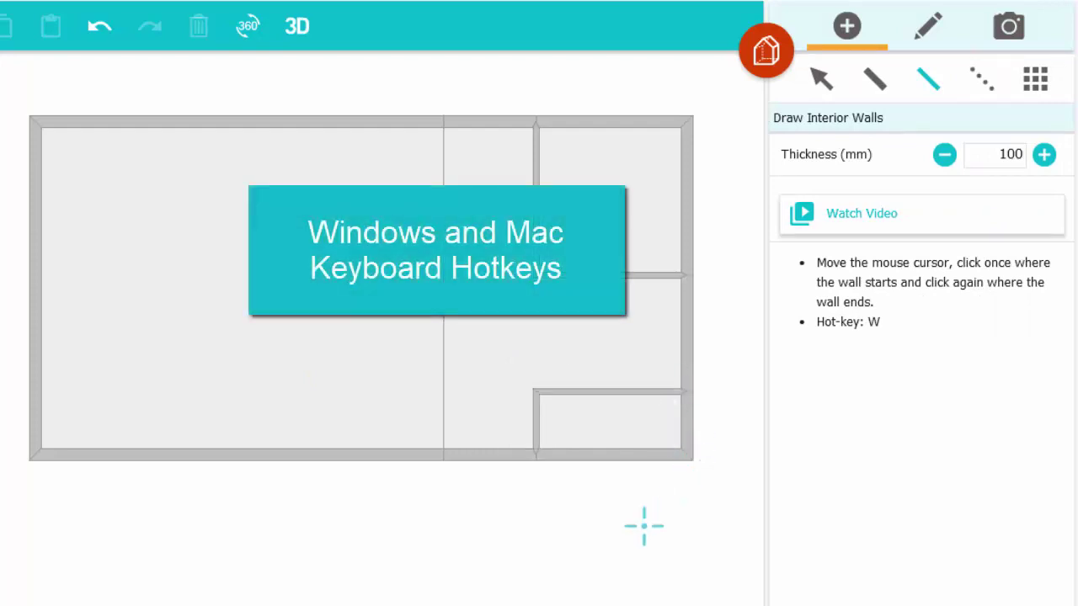
Draw a horizontal exterior wall about 2.93 m long in the empty area below the floor plan, switching from interior to exterior wall type mid-drawing
{"action": "left_click", "coordinate": [132, 546]}
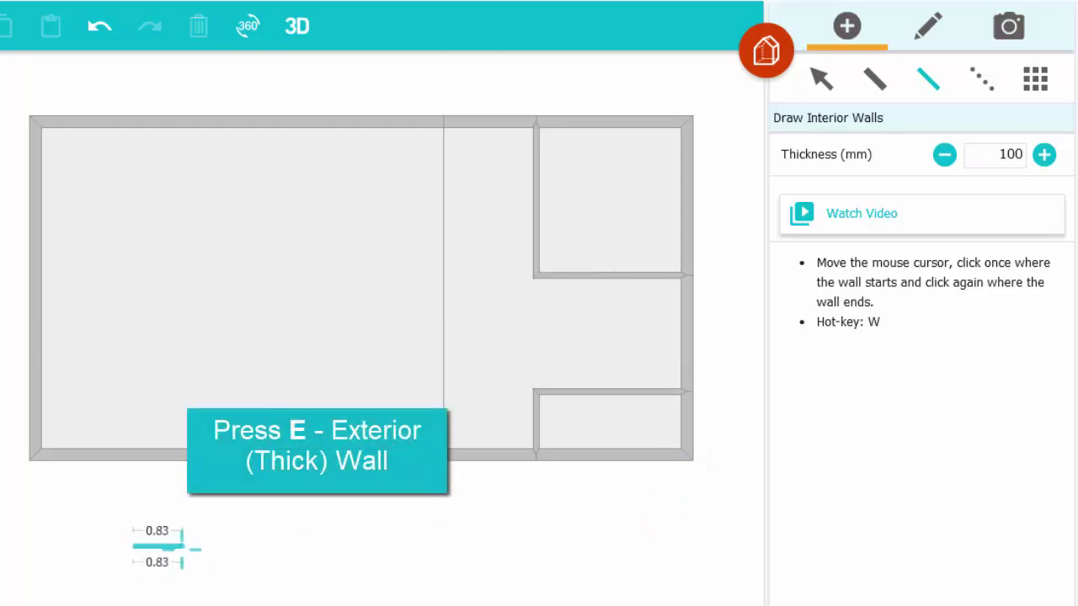
{"action": "key", "text": "e"}
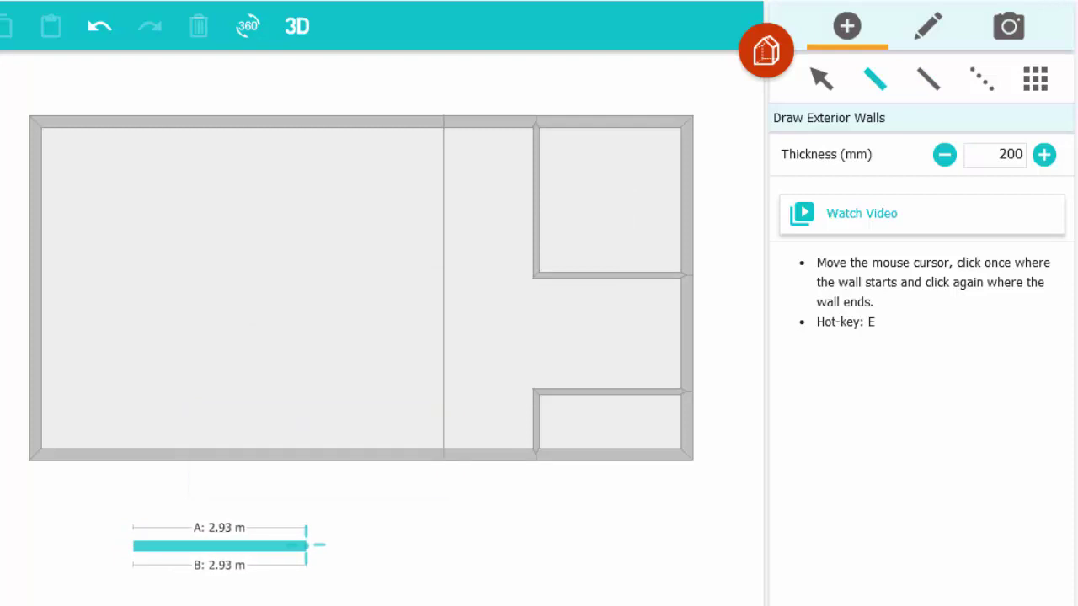
{"action": "left_click", "coordinate": [307, 546]}
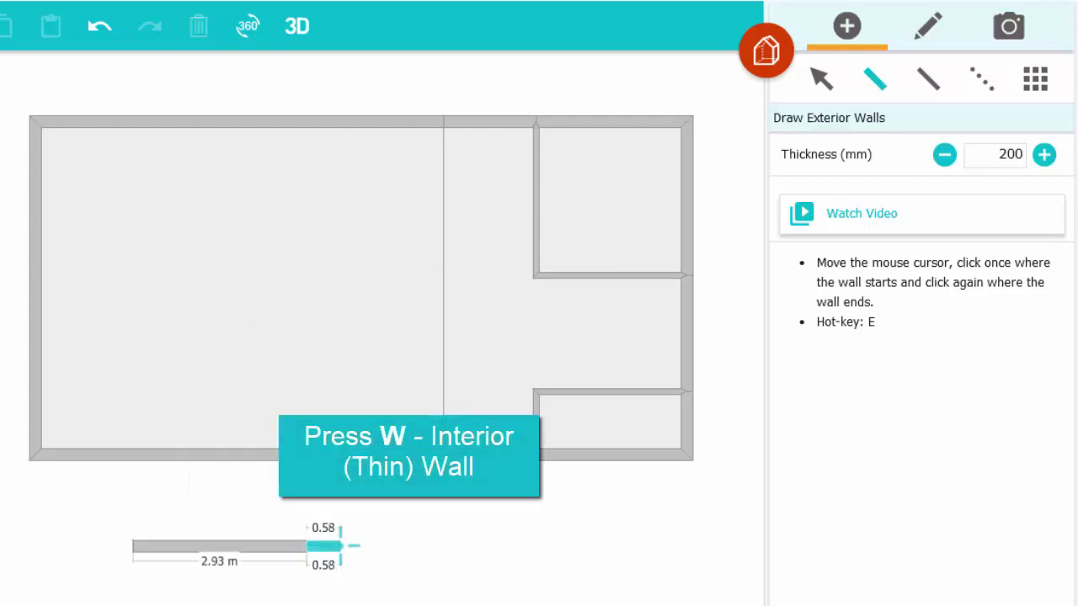
Continue the run with an interior wall about 2.32 m long and a divider line about 1.80 m long, and stop drawing
{"action": "key", "text": "w"}
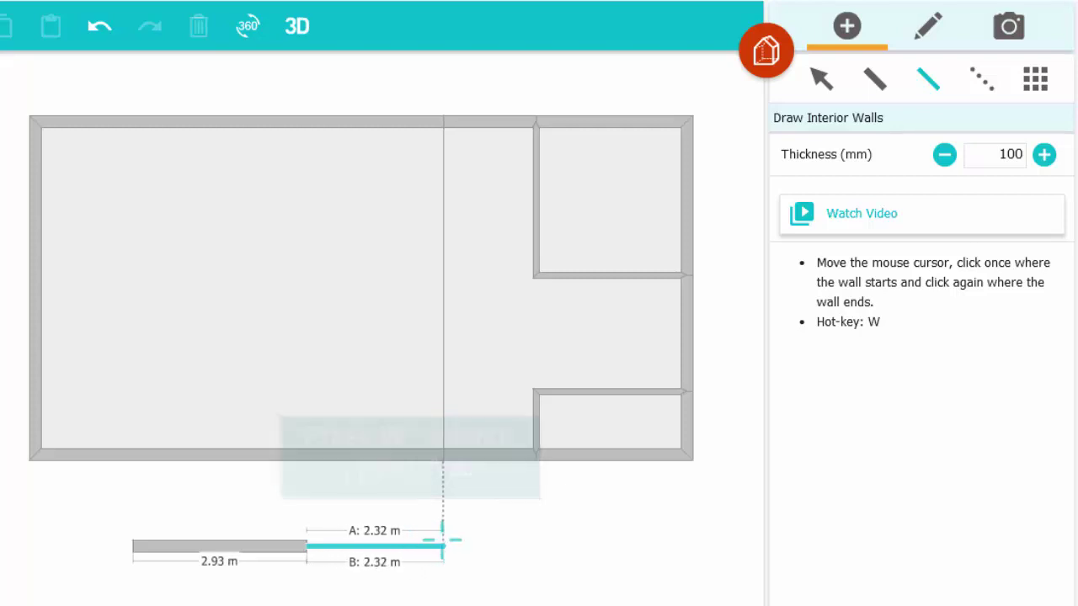
{"action": "left_click", "coordinate": [443, 544]}
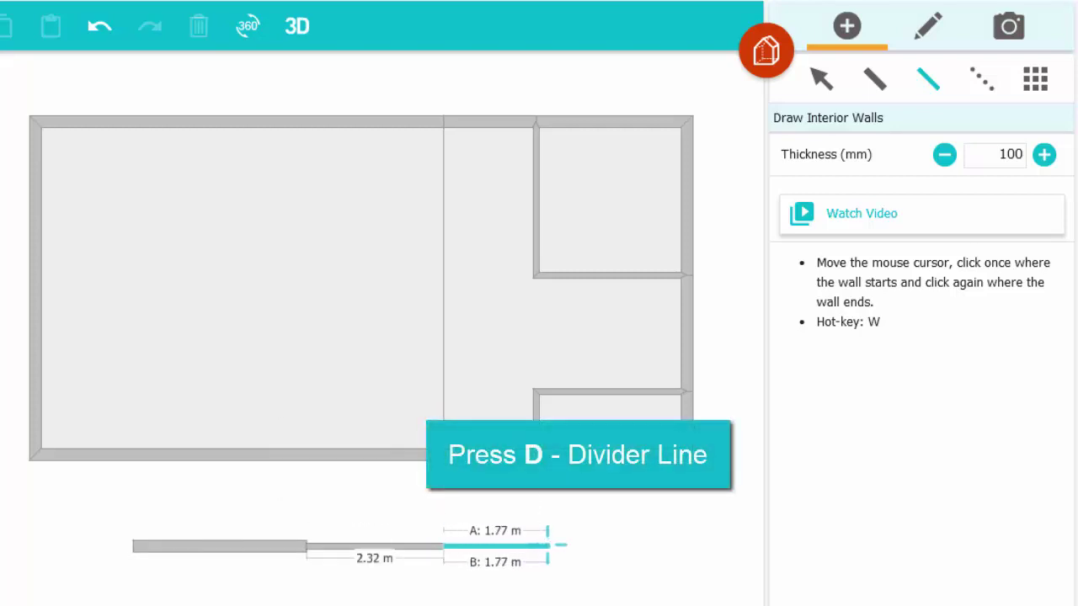
{"action": "key", "text": "d"}
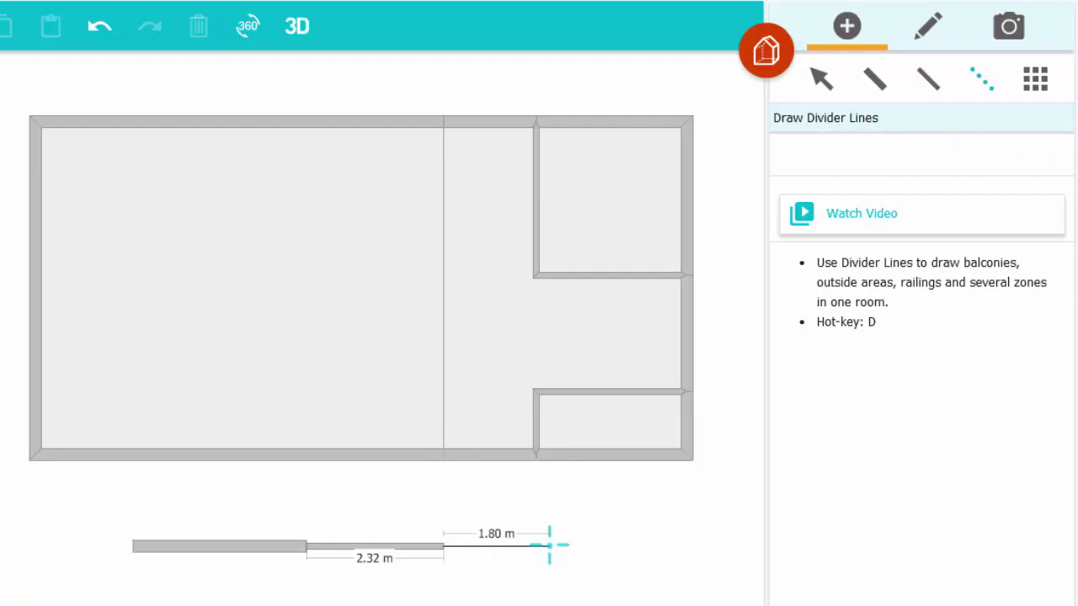
{"action": "left_click", "coordinate": [549, 545]}
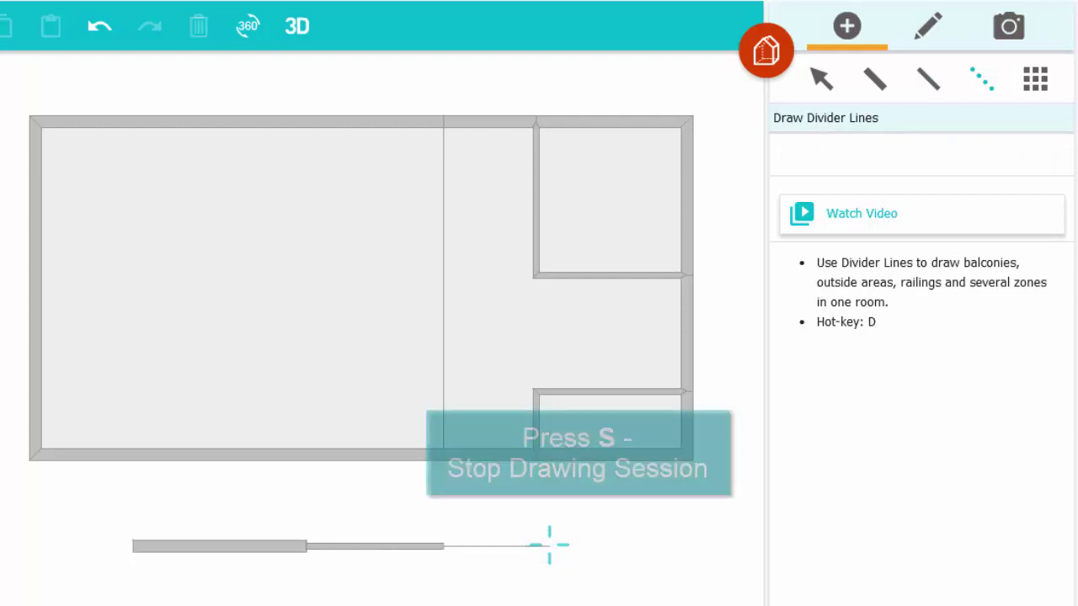
{"action": "key", "text": "s"}
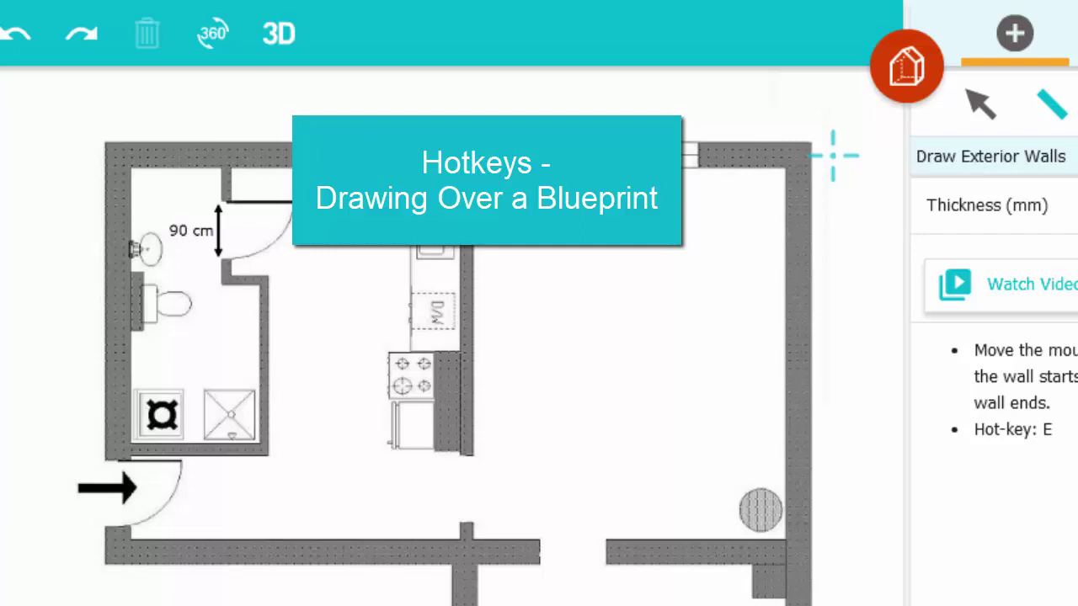
Start an exterior wall at the blueprint's upper-right corner and nudge its start point left to the outer edge of the blueprint's right wall
{"action": "left_click", "coordinate": [832, 155]}
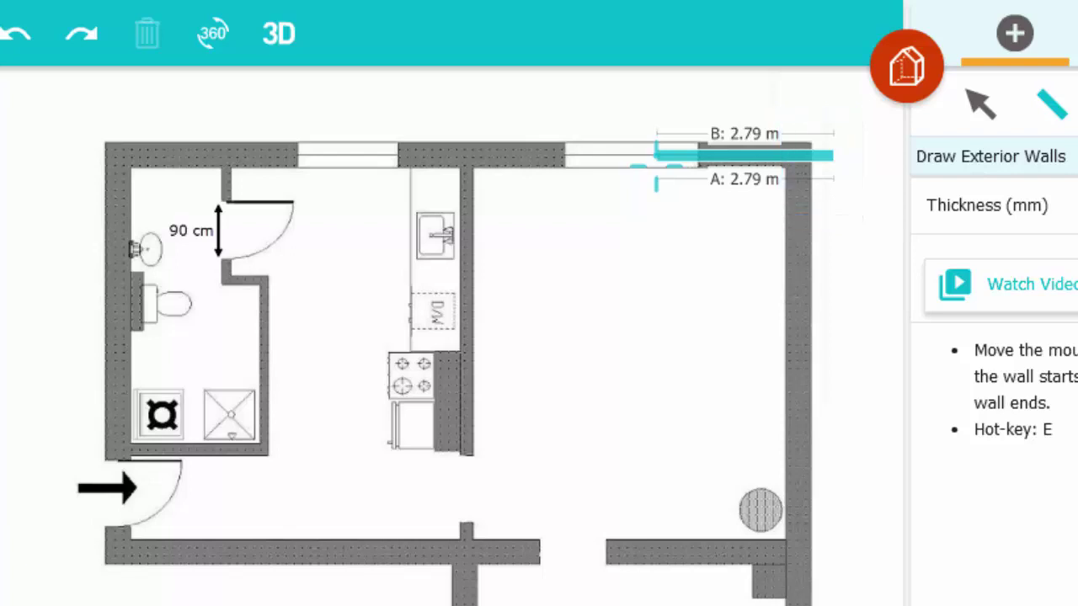
{"action": "key", "text": "Left"}
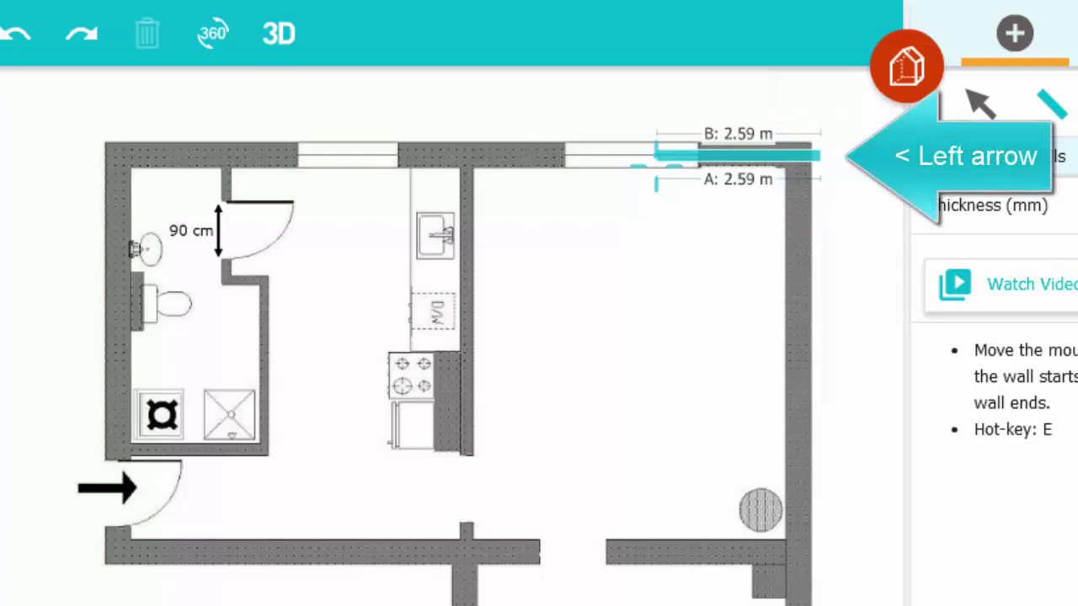
{"action": "key", "text": "Left"}
{"action": "key", "text": "Left"}
{"action": "key", "text": "Left"}
{"action": "key", "text": "Left"}
{"action": "key", "text": "Left"}
{"action": "key", "text": "Left"}
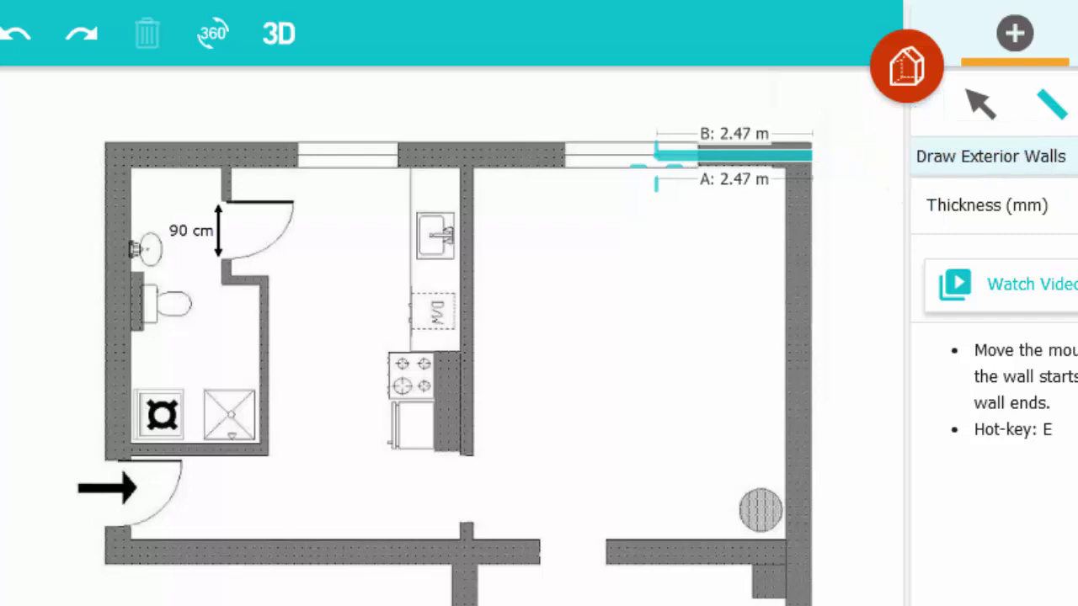
Thicken the exterior wall to match the blueprint's upper wall and end it at the upper-left corner, about 11.29 m long
{"action": "key", "text": "plus"}
{"action": "key", "text": "plus"}
{"action": "key", "text": "plus"}
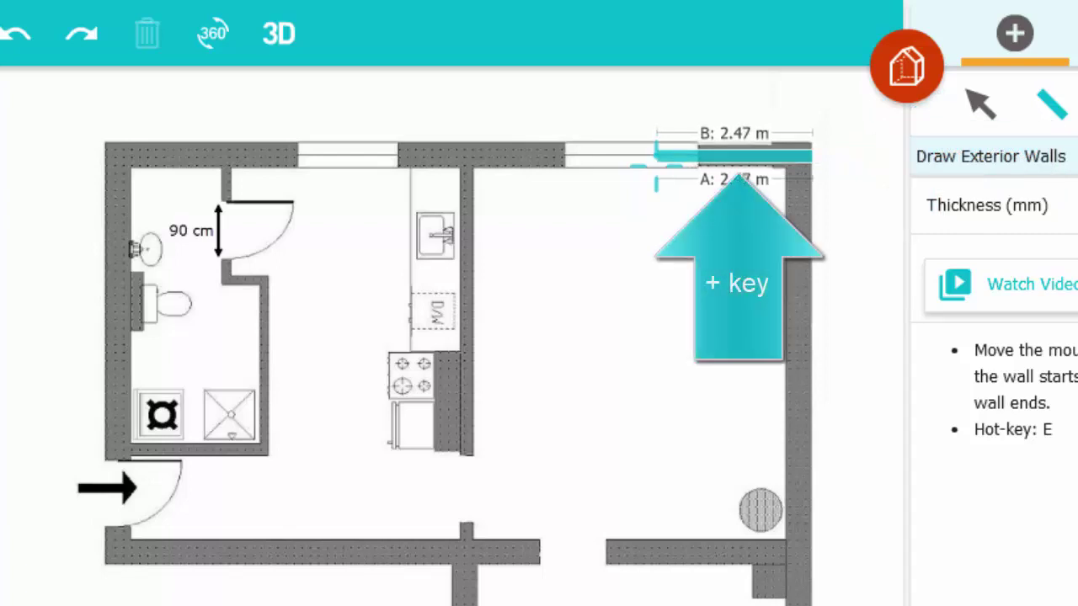
{"action": "key", "text": "plus"}
{"action": "key", "text": "plus"}
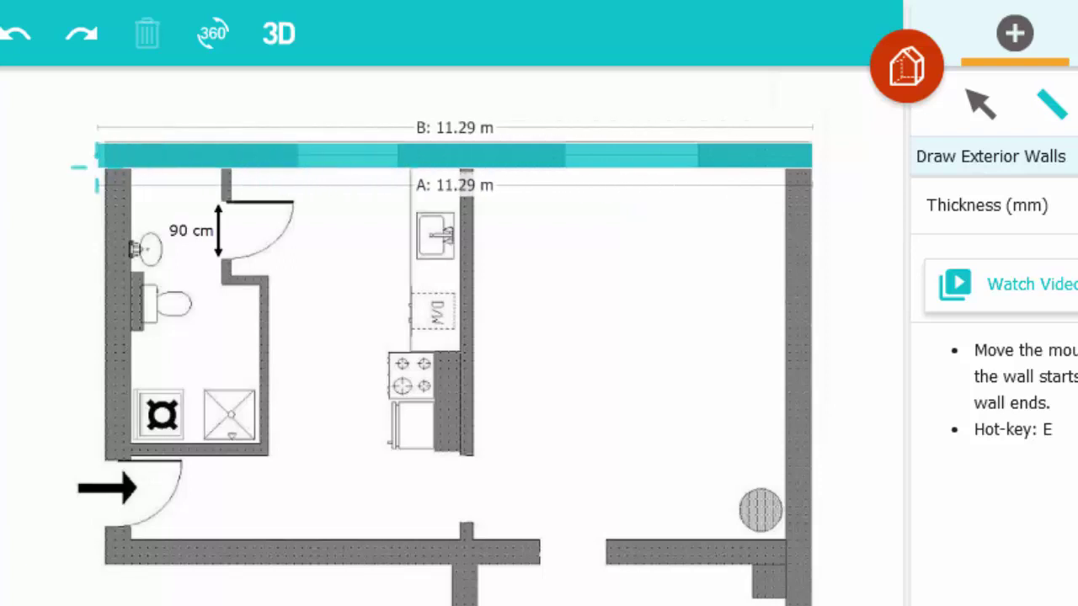
{"action": "left_click", "coordinate": [96, 160]}
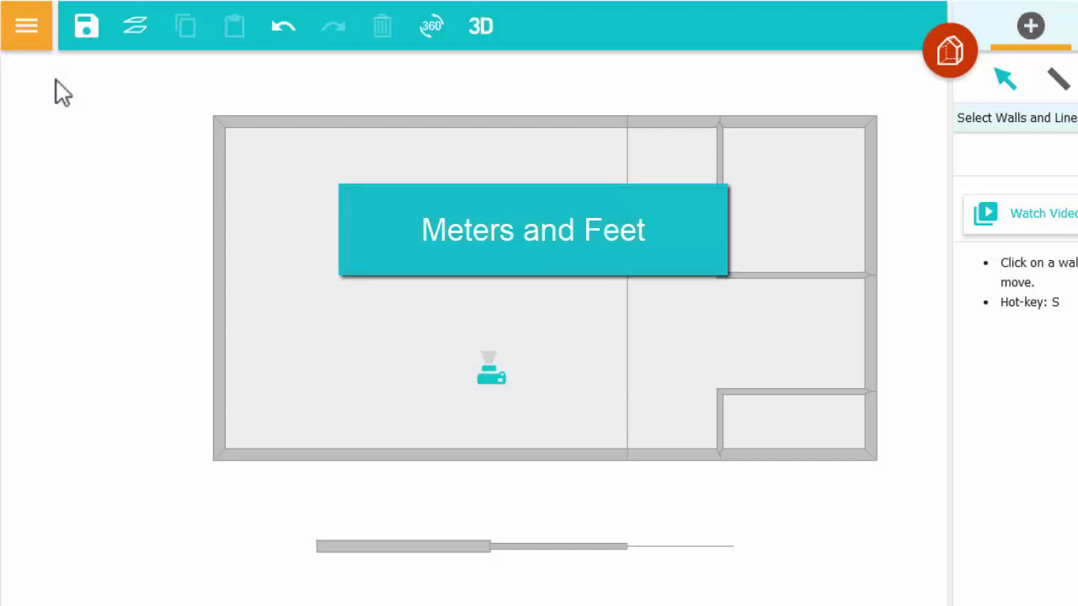
View the Meters or Feet measurement unit setting in the preferences and return to the floor plan
{"action": "left_click", "coordinate": [42, 44]}
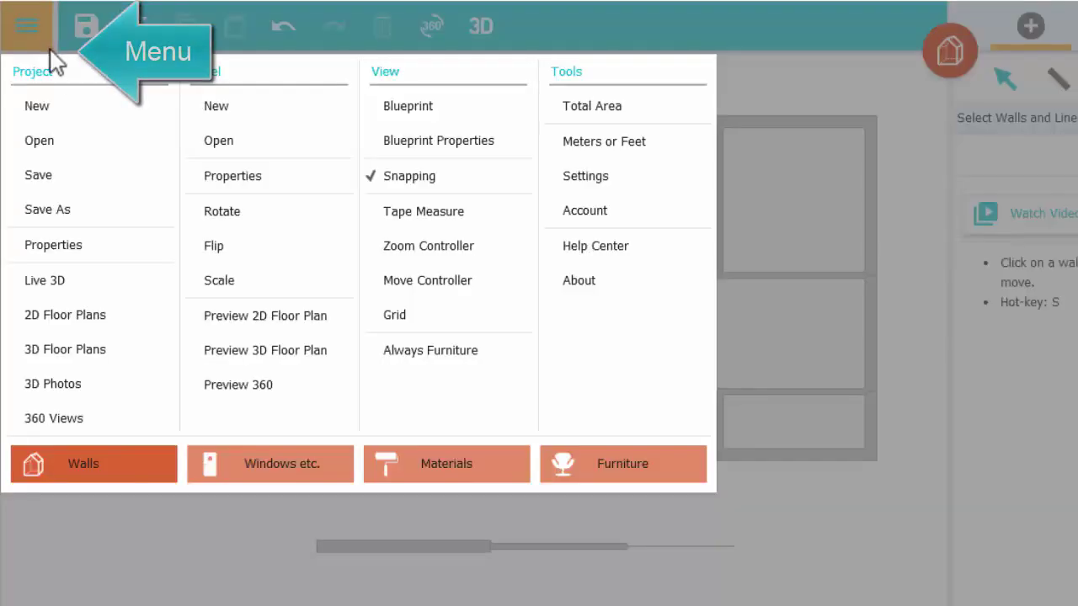
{"action": "left_click", "coordinate": [587, 145]}
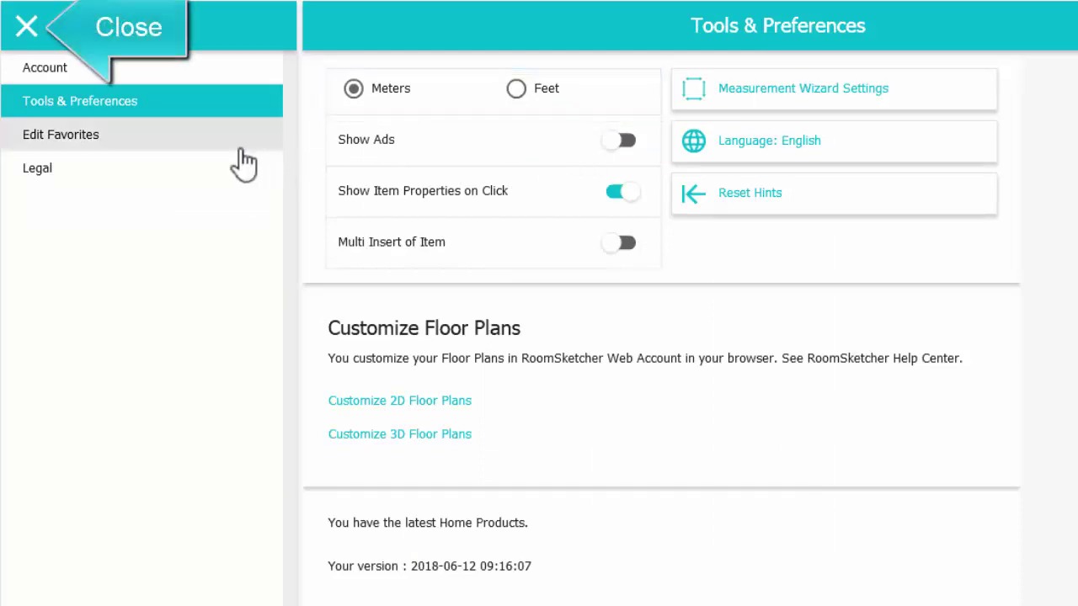
{"action": "left_click", "coordinate": [28, 28]}
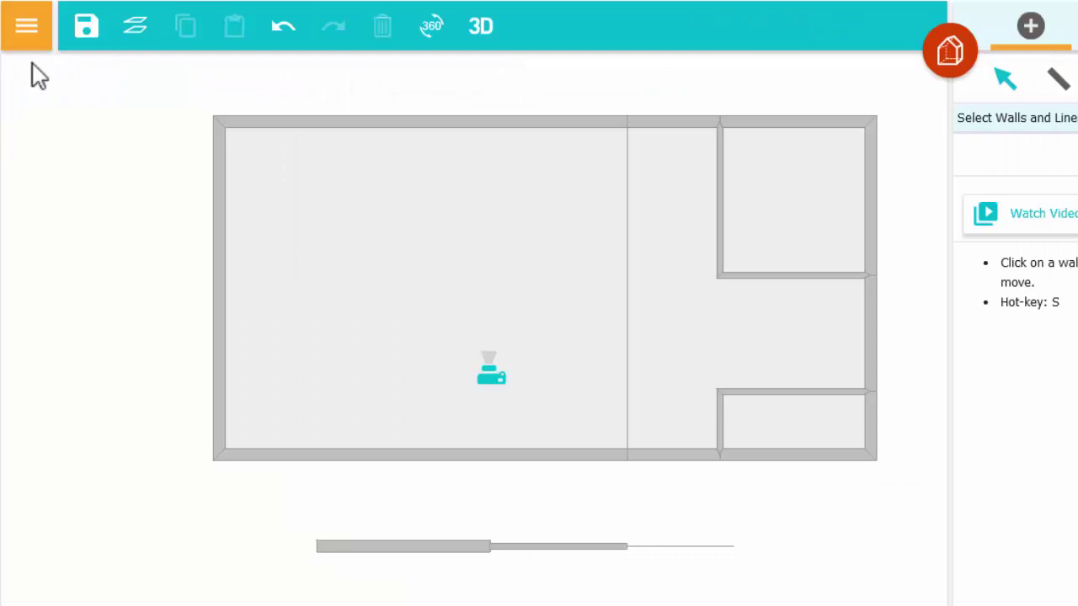